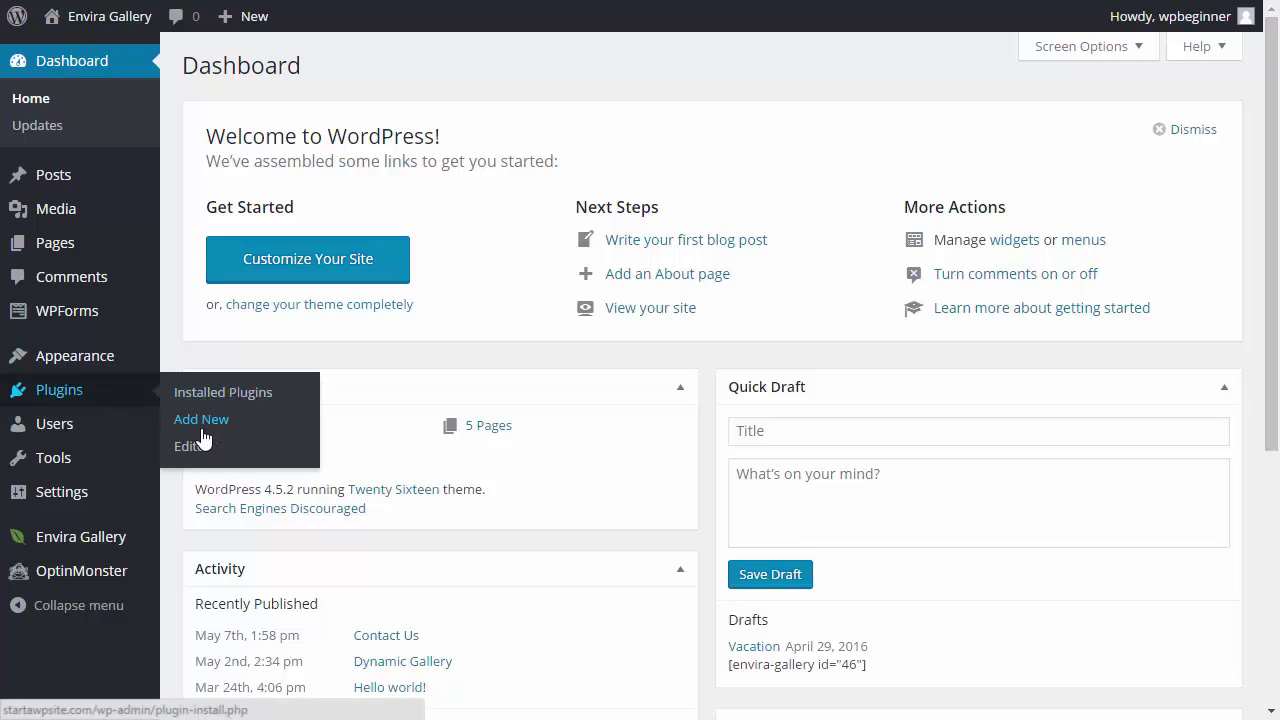
Install and activate the 'wp google search' plugin, then go to its WP Google Search settings.
left_click(202, 428)
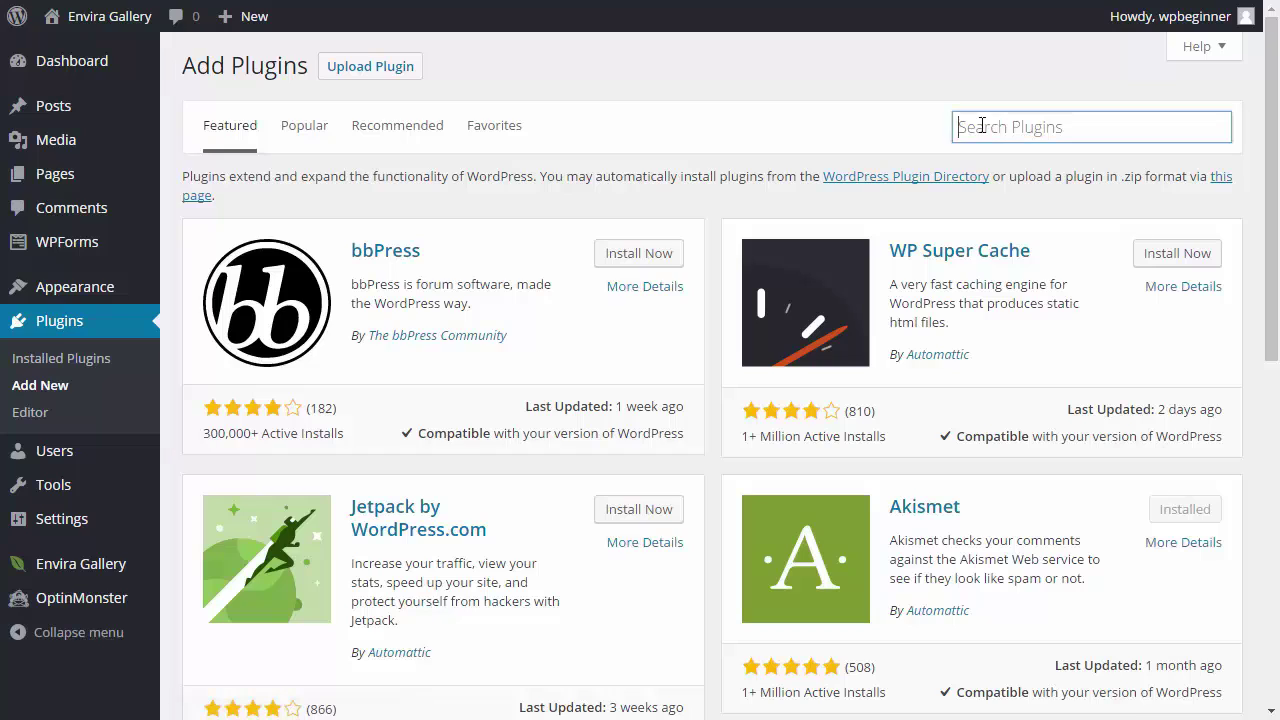
type("wp googl")
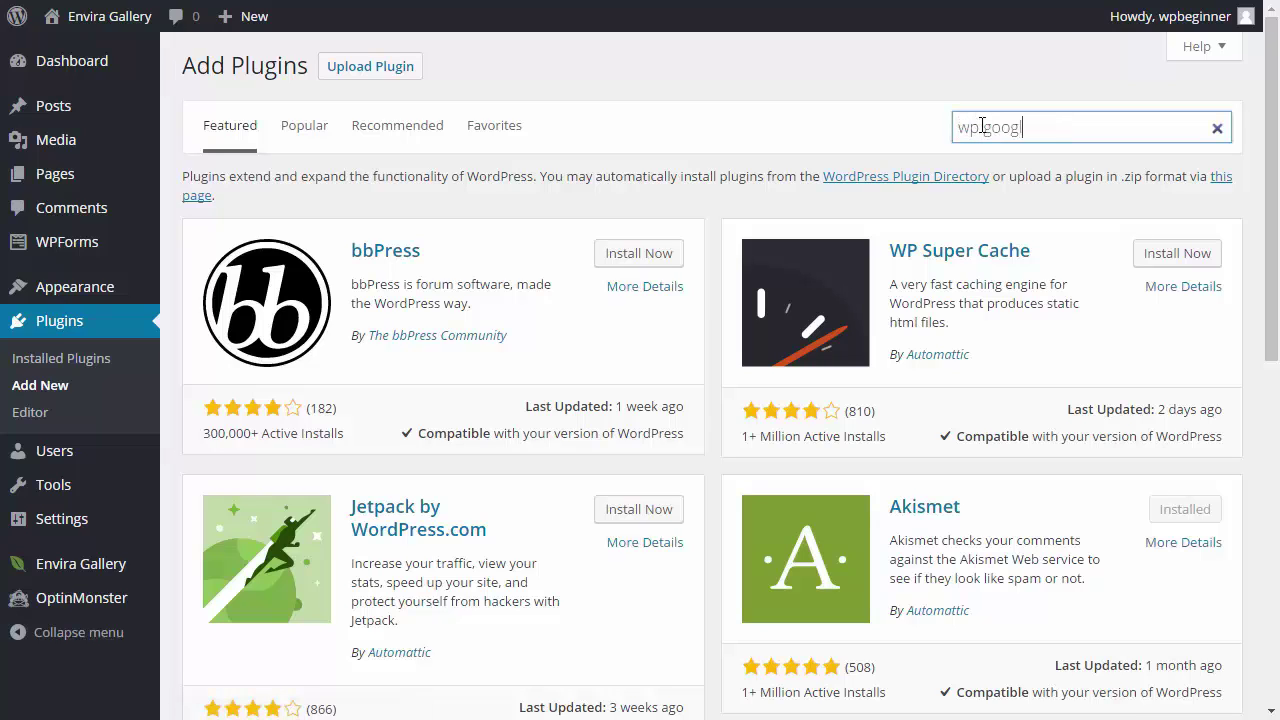
type("e search")
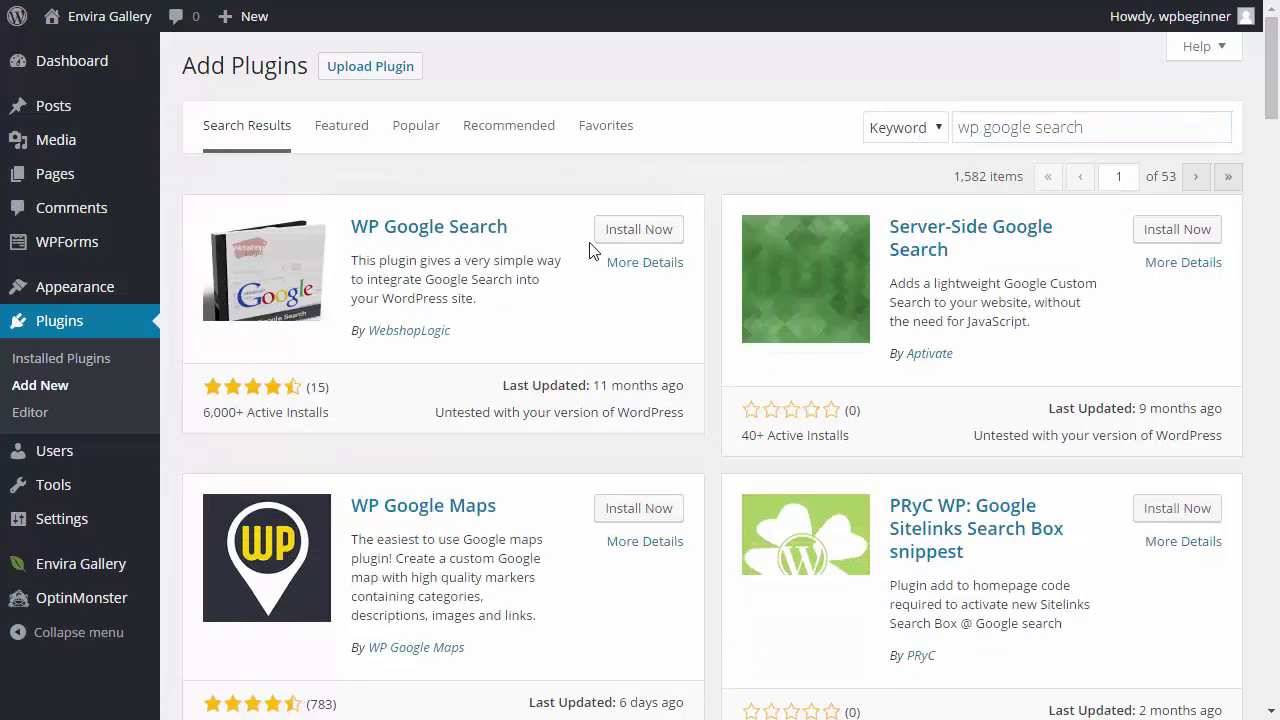
left_click(637, 238)
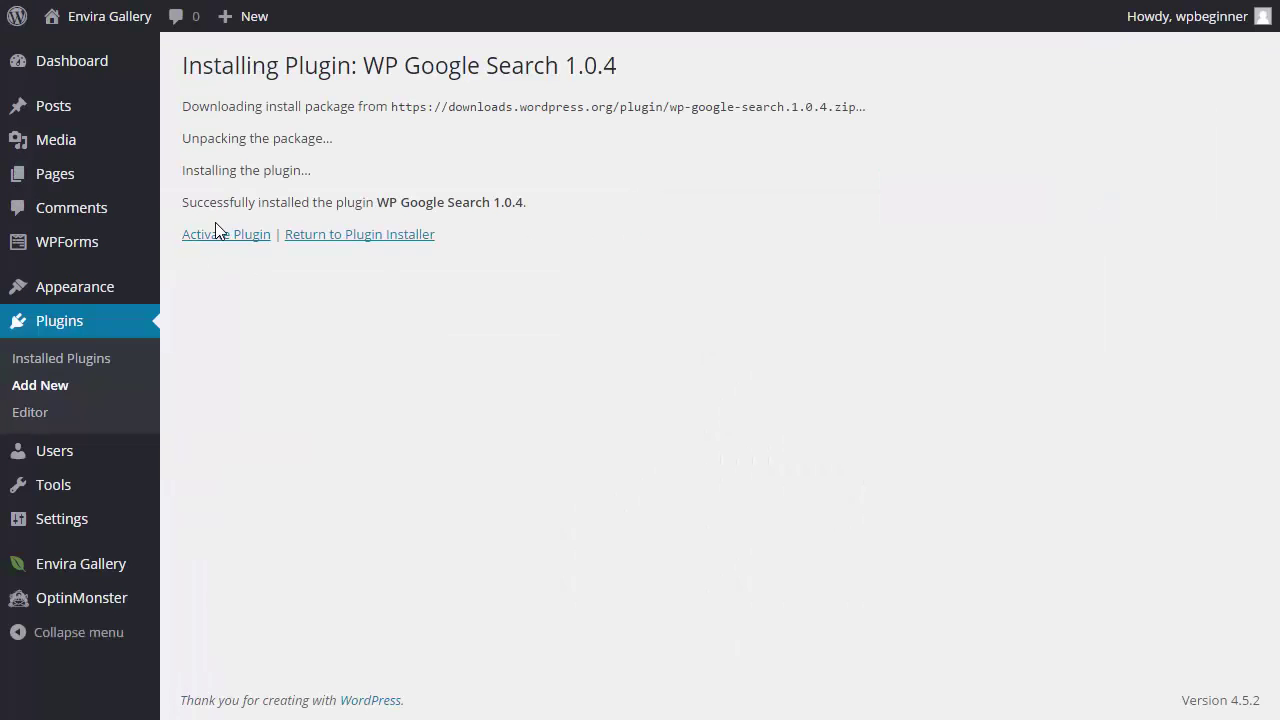
left_click(218, 234)
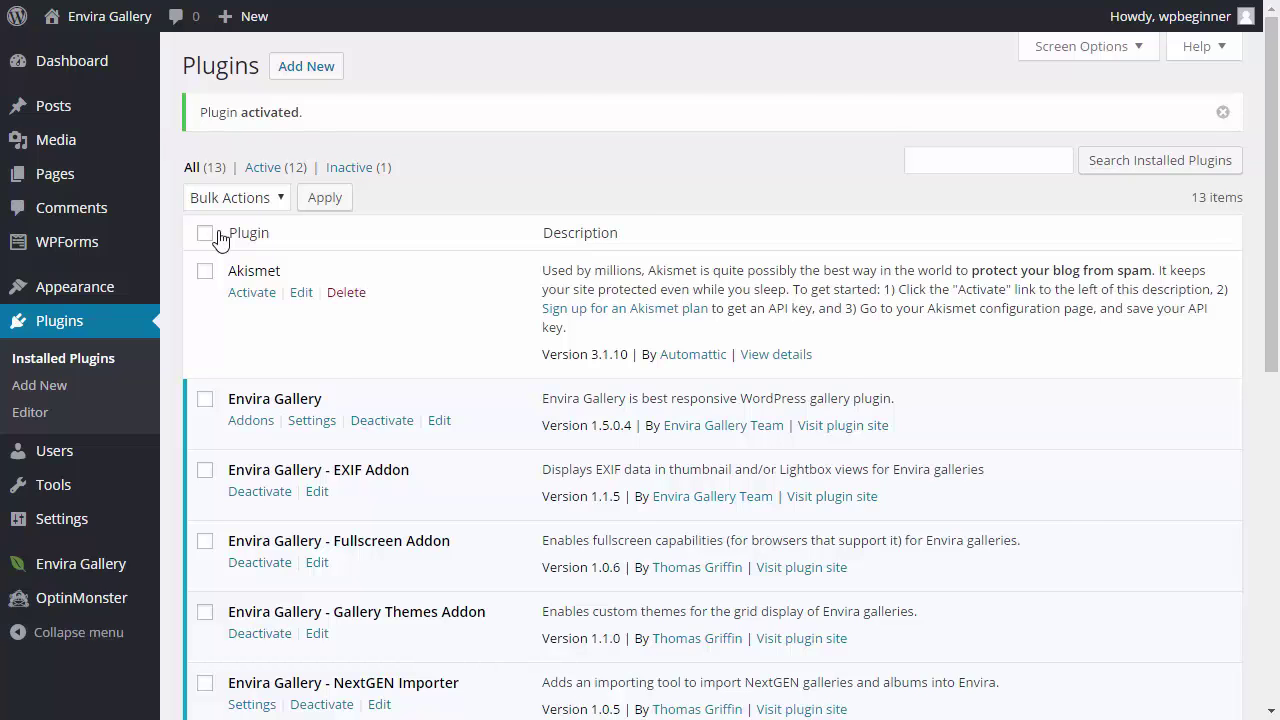
scroll(220, 238, "down", 7)
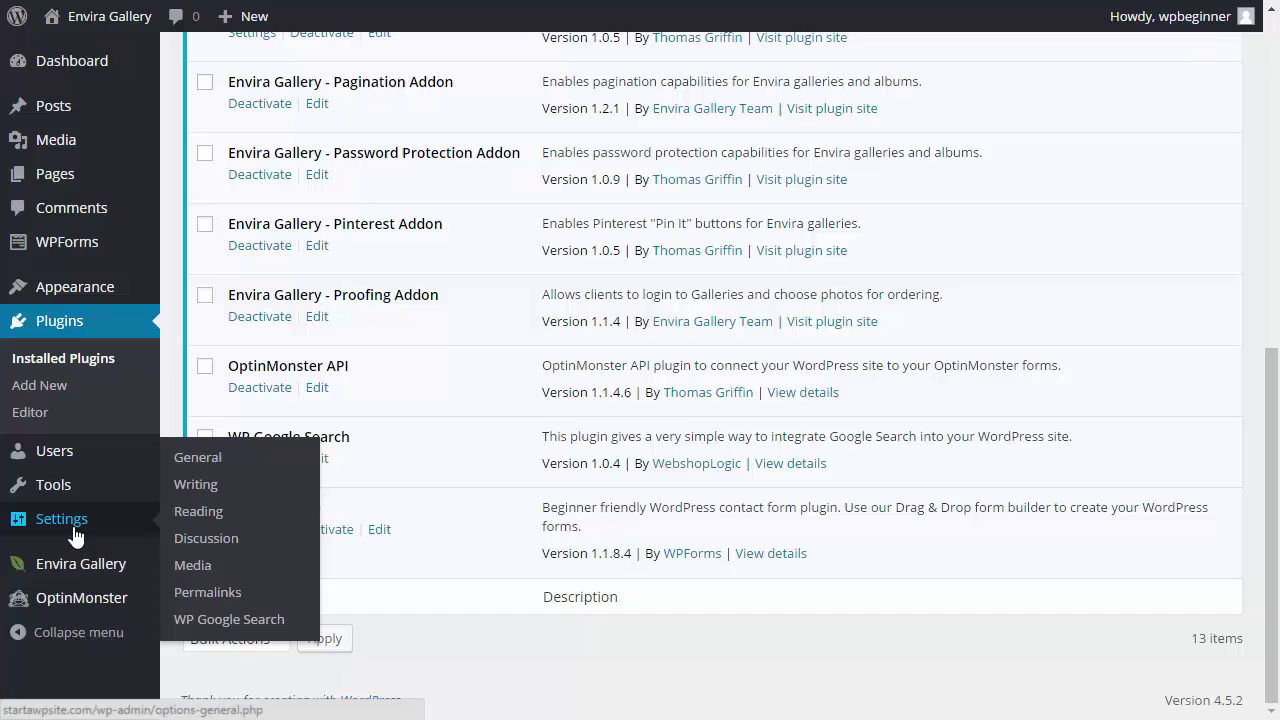
left_click(201, 627)
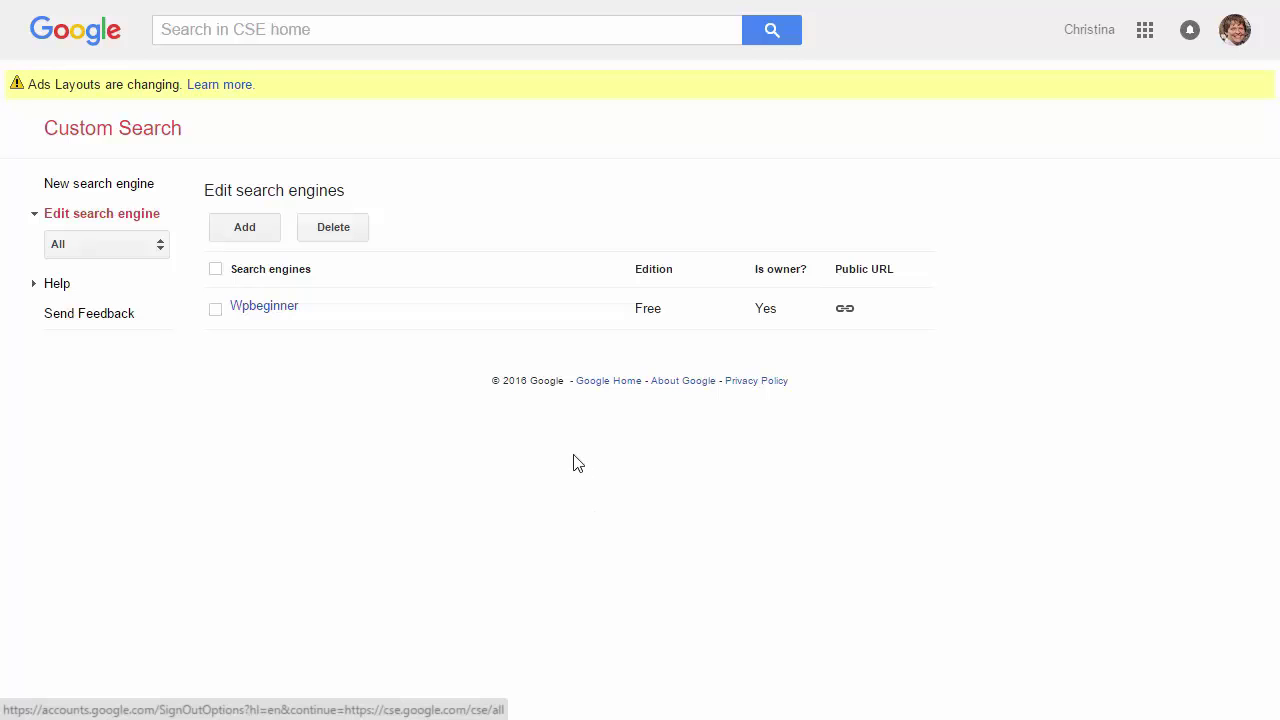
left_click(74, 188)
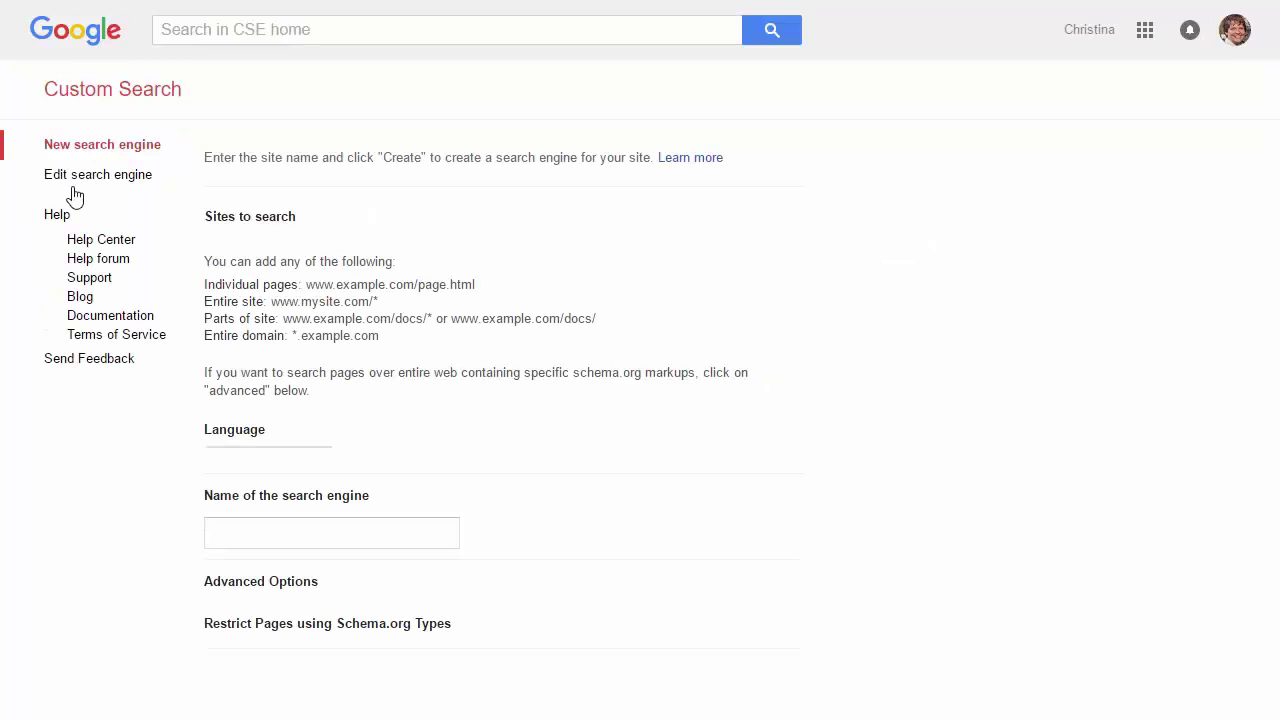
scroll(423, 223, "down", 3)
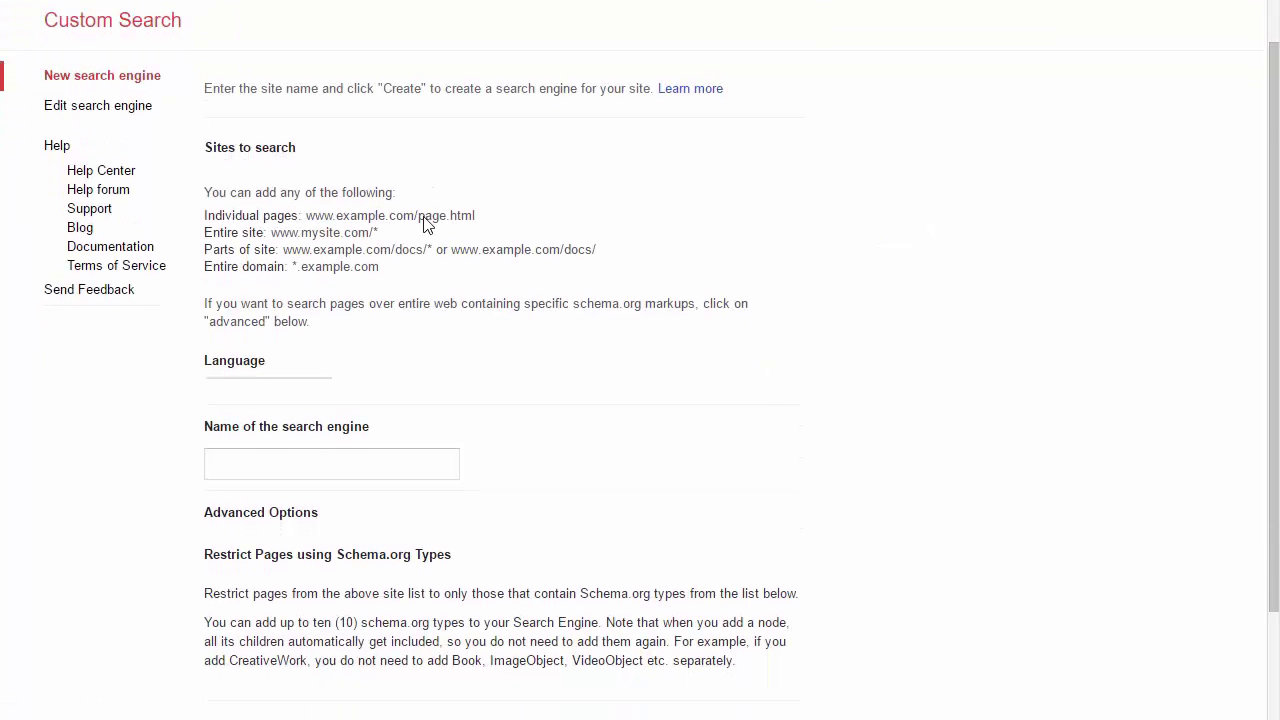
type("www.w")
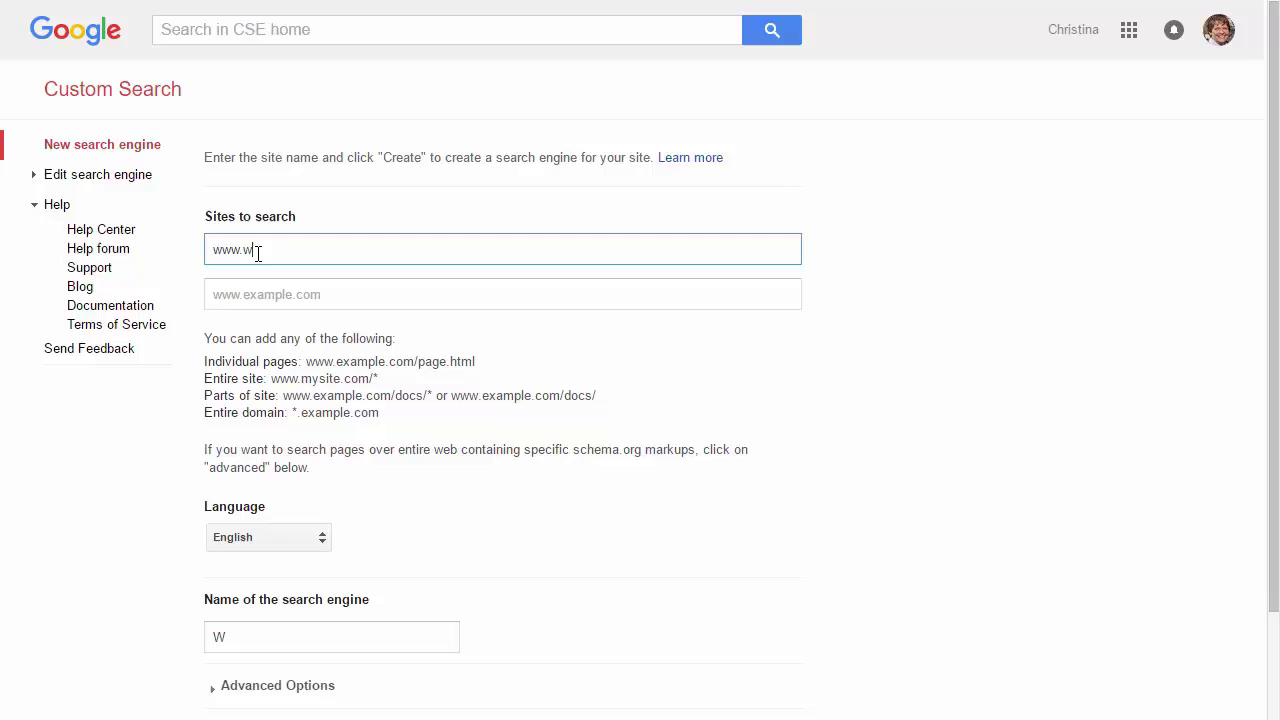
type("pbeginner")
type(".com")
scroll(529, 502, "down", 3)
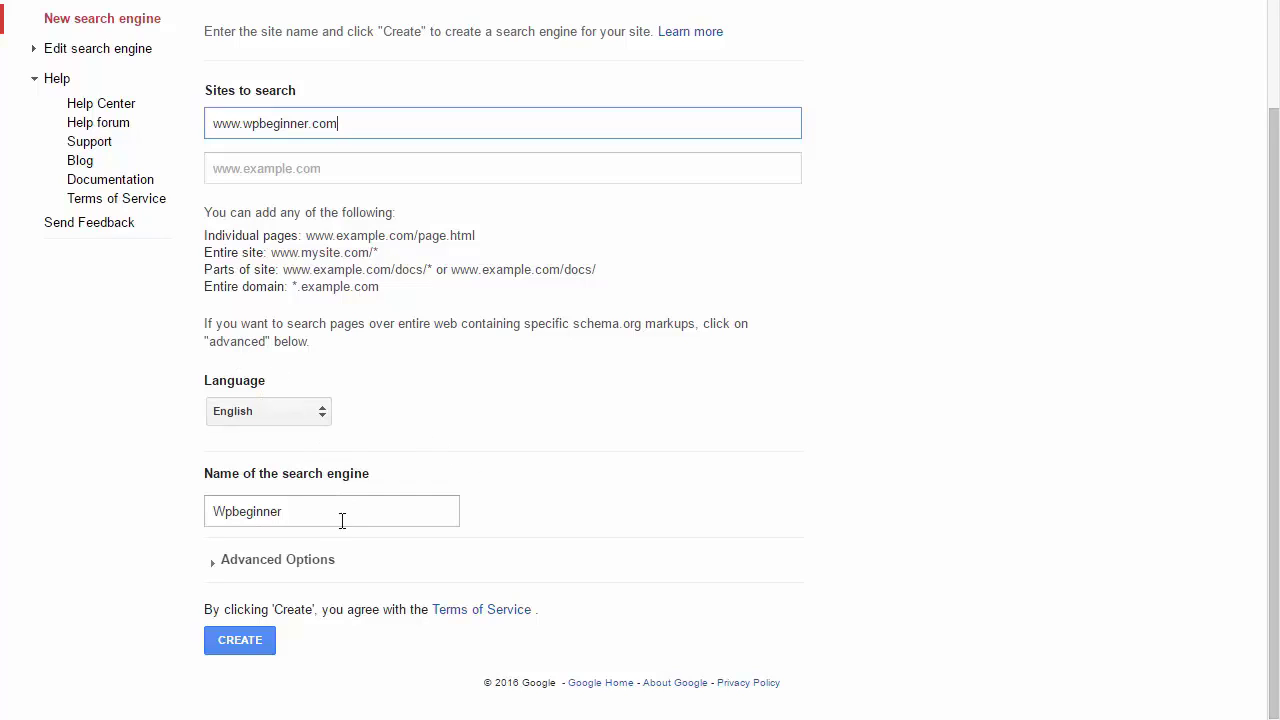
left_click(238, 652)
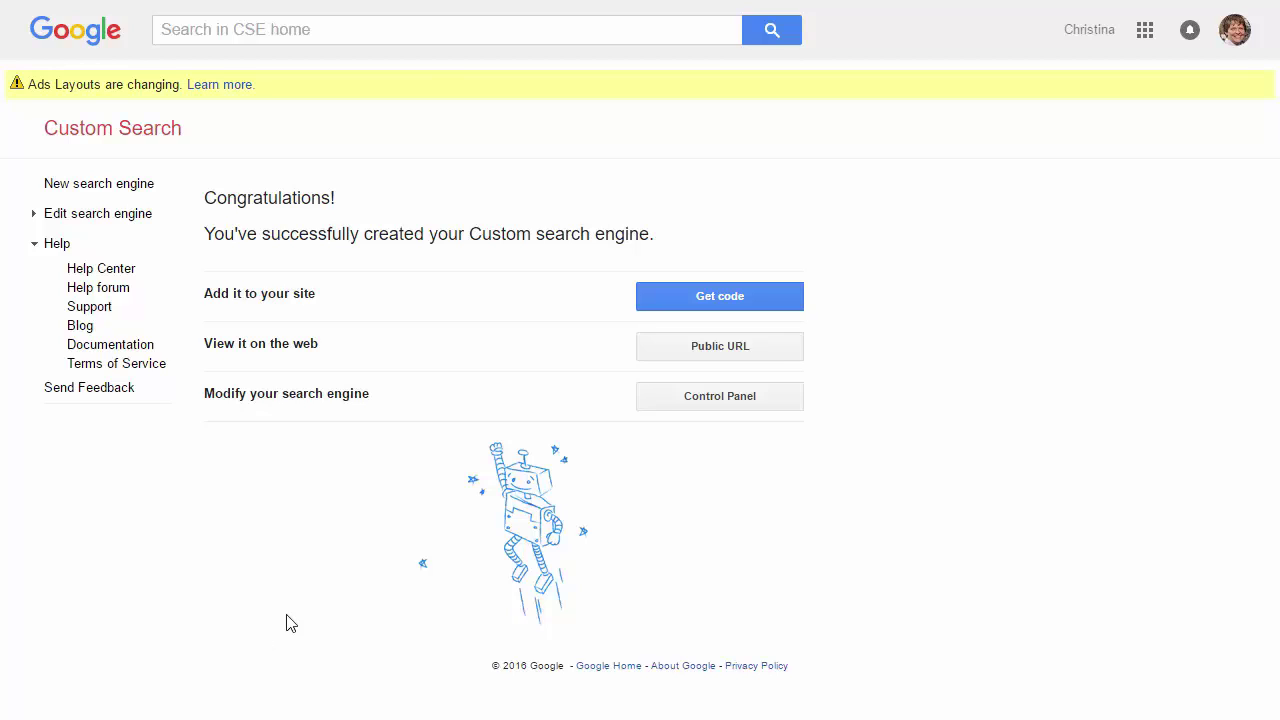
Reveal the Wpbeginner engine's Search engine ID and copy it.
left_click(706, 398)
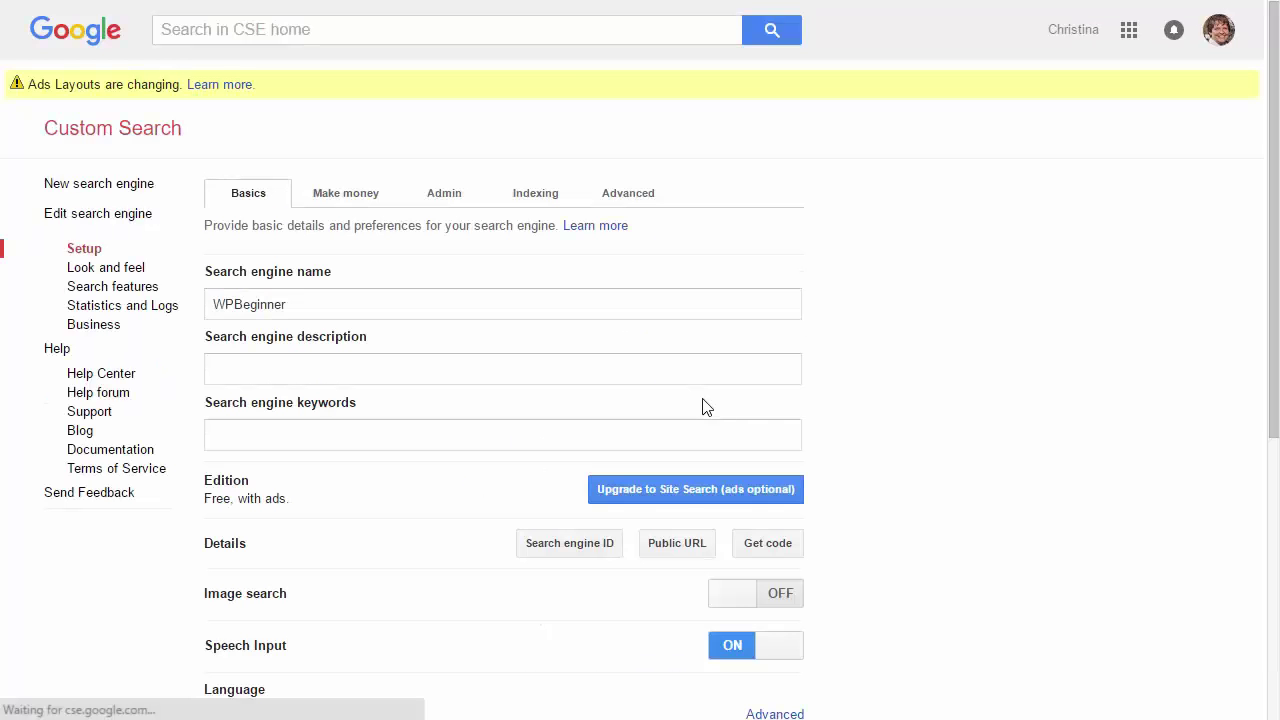
scroll(874, 450, "down", 2)
scroll(877, 514, "up", 1)
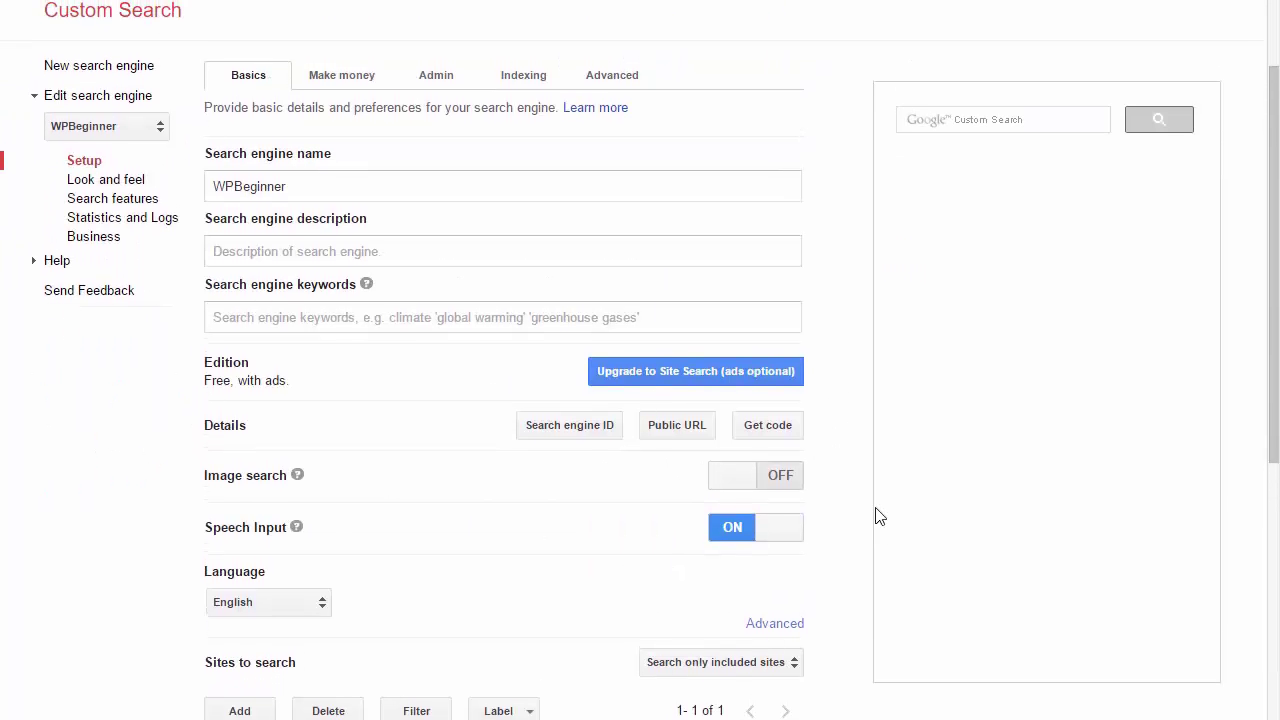
scroll(877, 514, "up", 1)
scroll(877, 514, "up", 1)
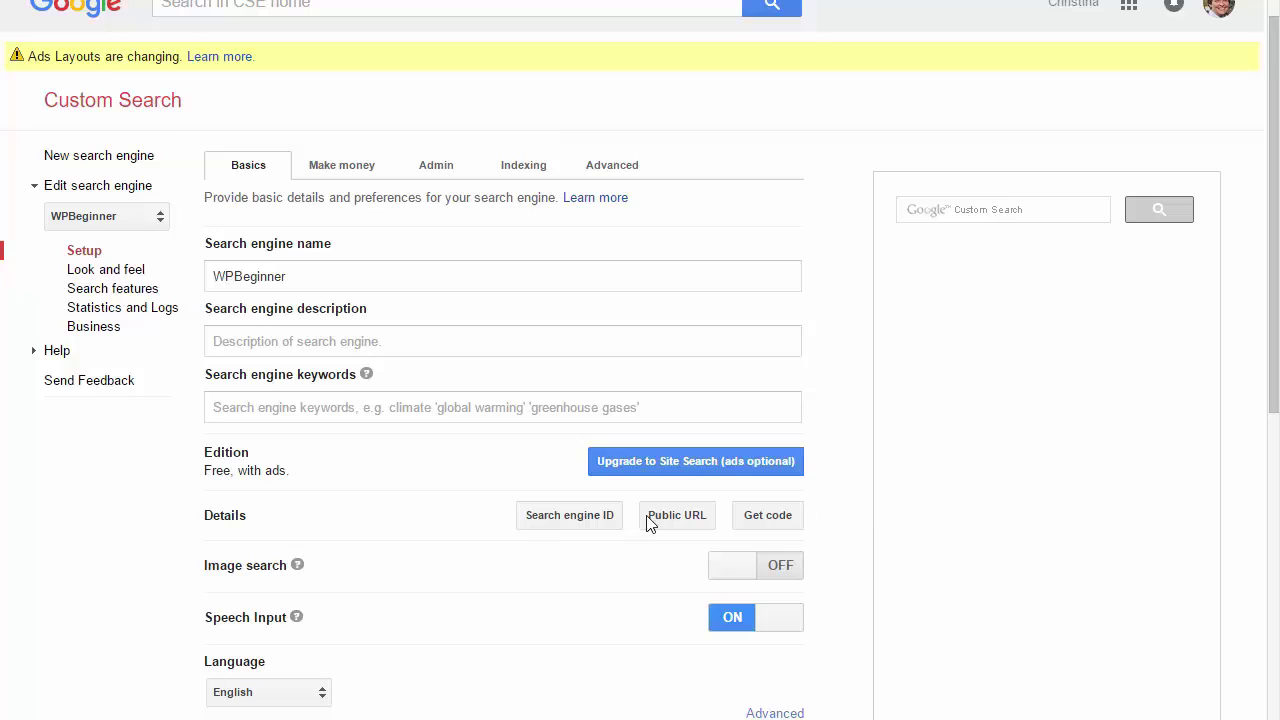
left_click(556, 524)
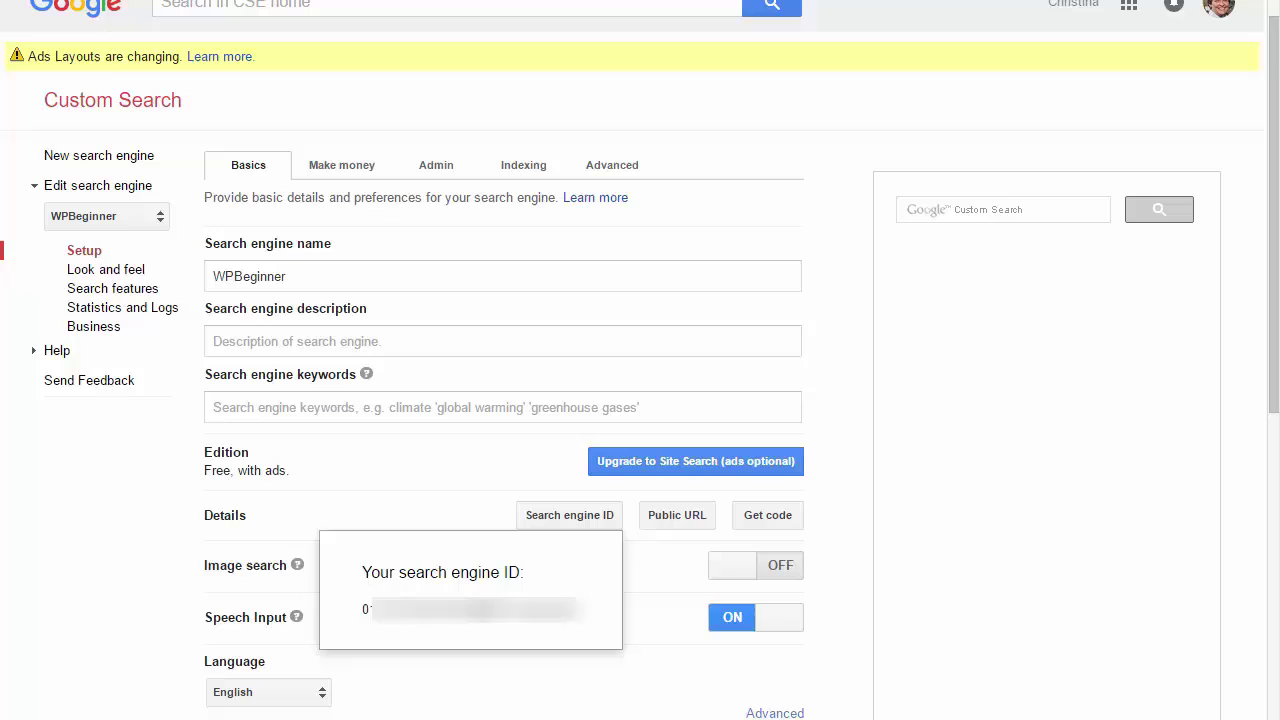
double_click(470, 609)
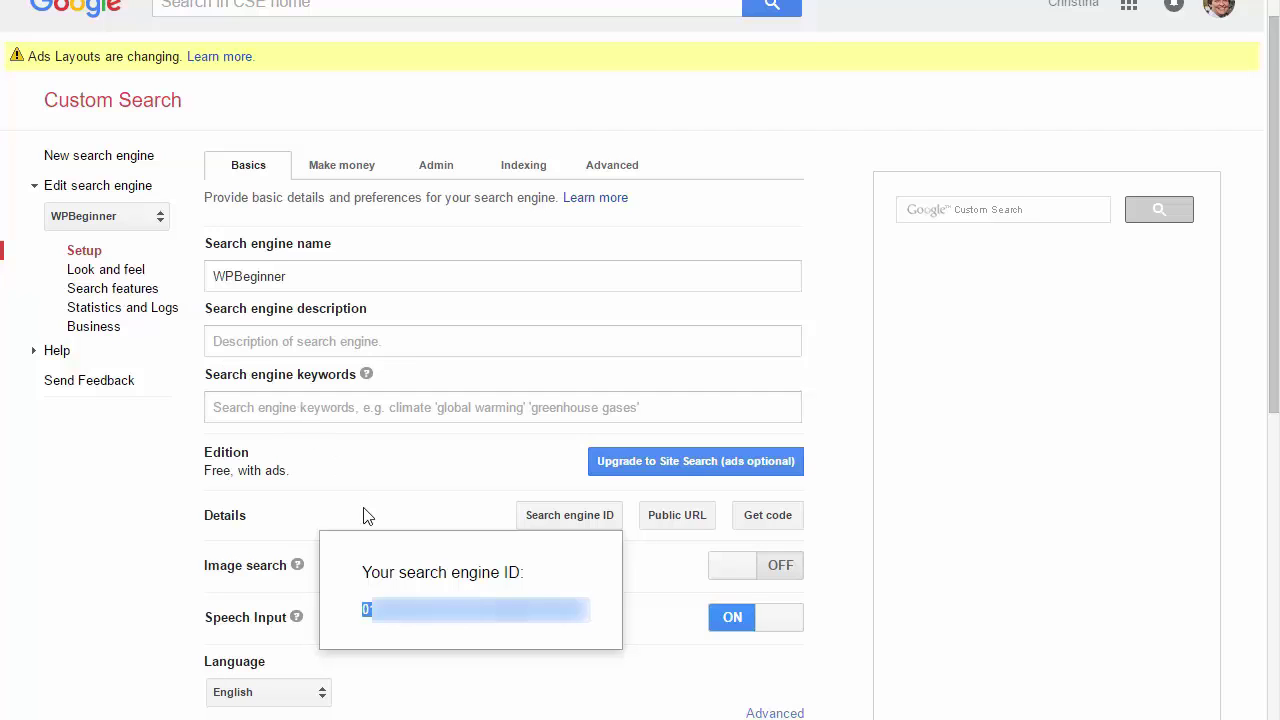
Set the engine's Look and feel layout to Results only.
left_click(106, 269)
scroll(800, 375, "down", 1)
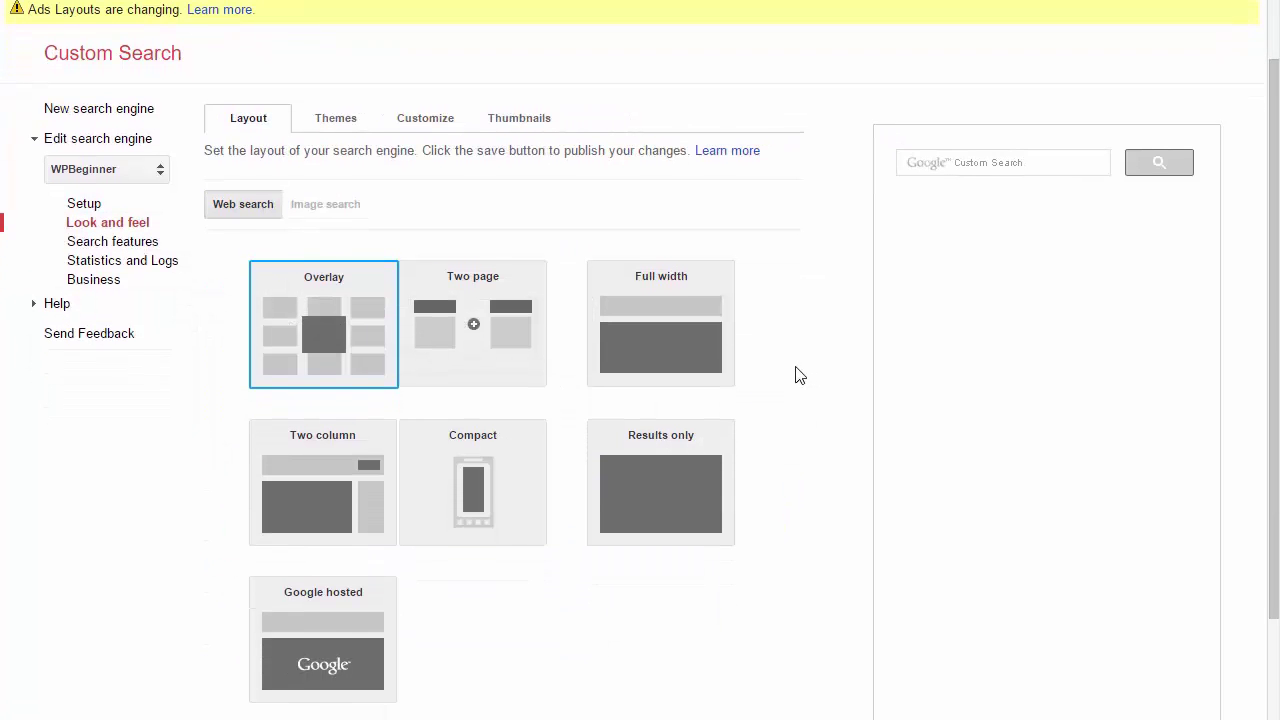
scroll(800, 375, "down", 1)
left_click(649, 383)
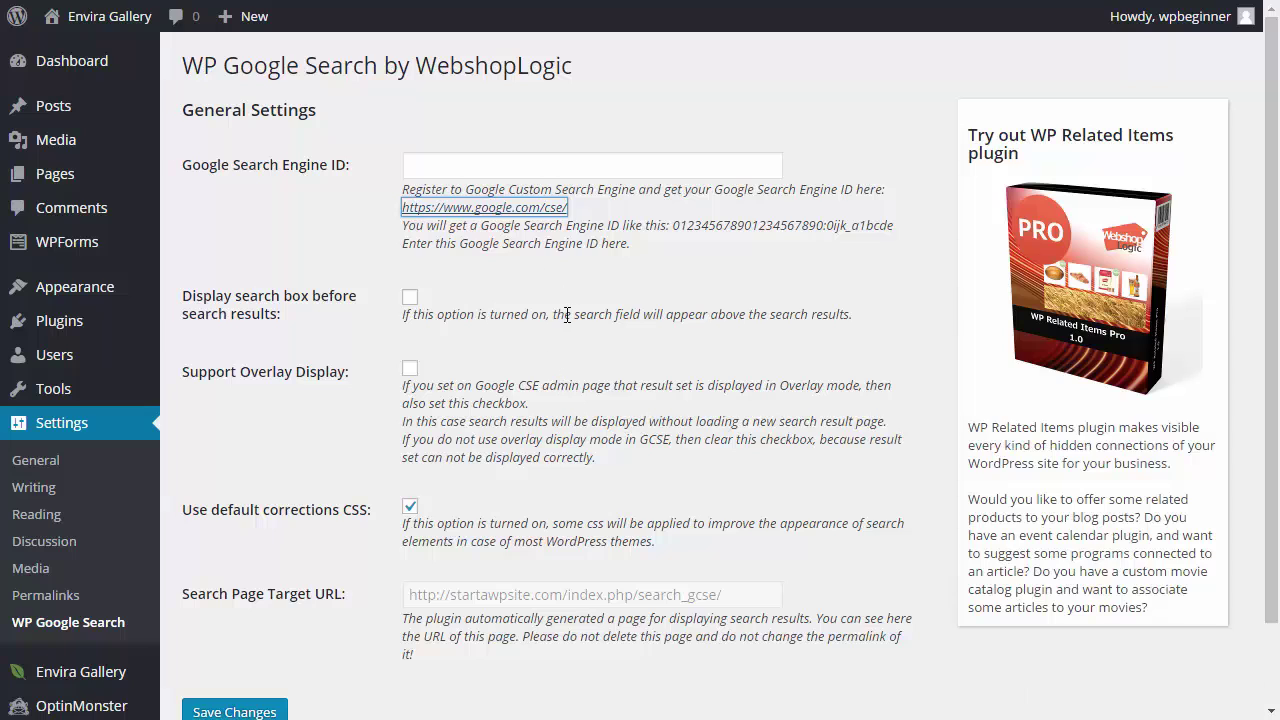
Paste the copied engine ID into the Google Search Engine ID field and save changes.
left_click(480, 163)
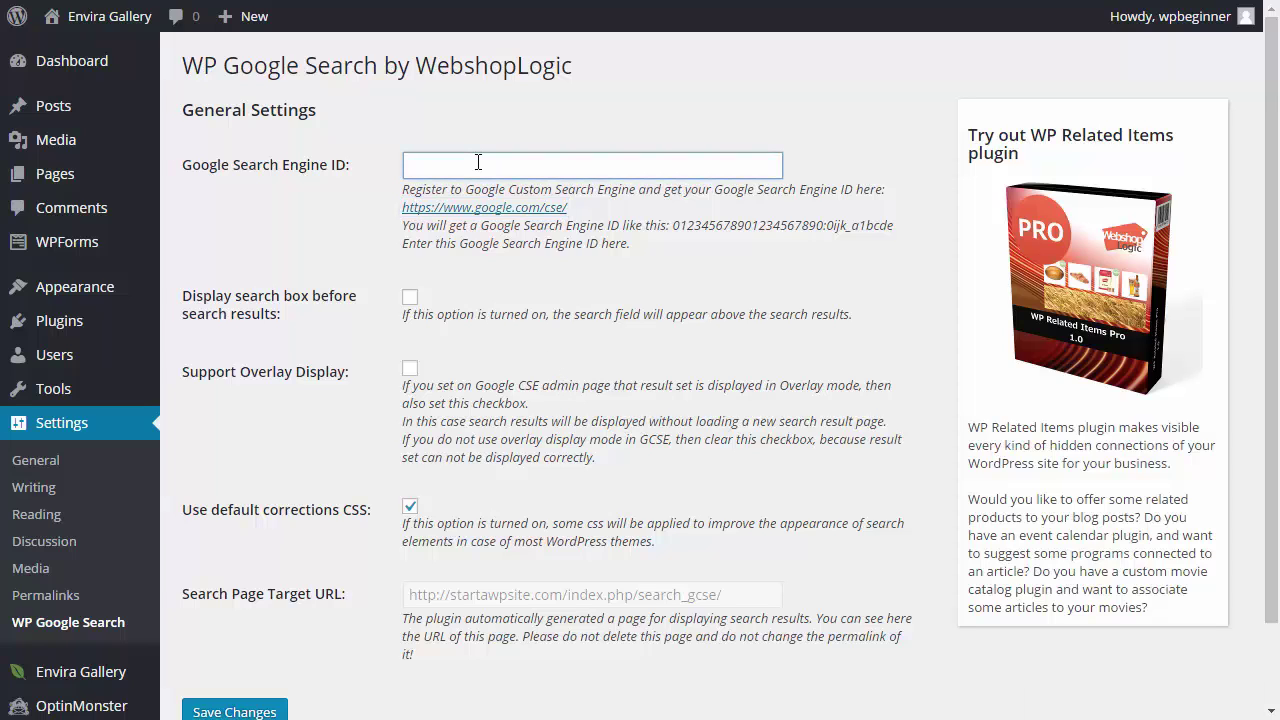
key("ctrl+v")
scroll(303, 605, "down", 1)
left_click(253, 619)
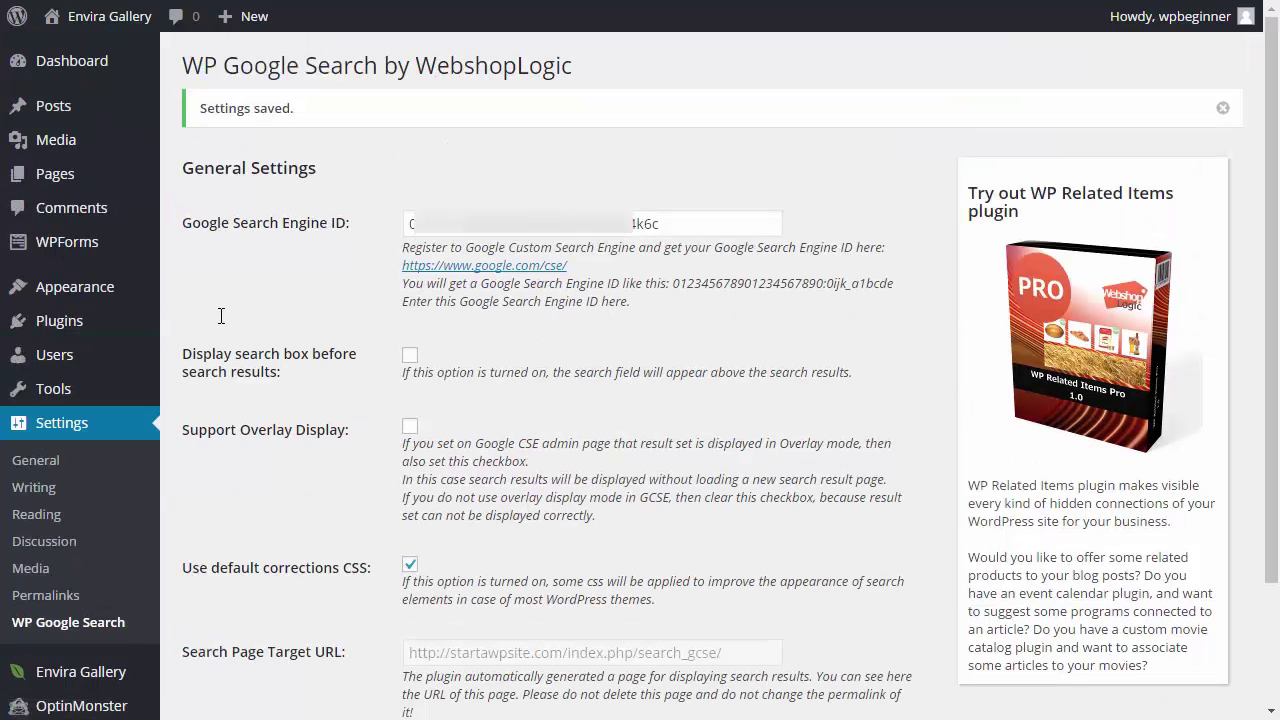
mouse_move(75, 287)
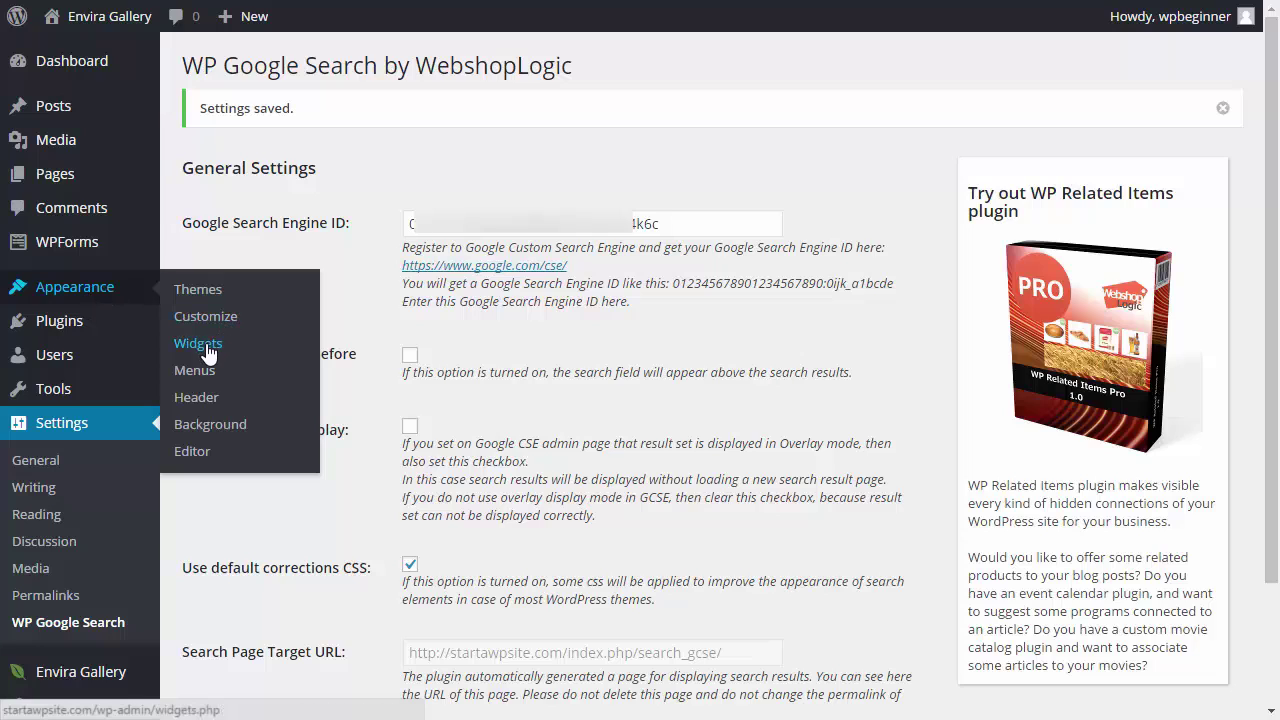
Place the WP Google Search (WGS) widget in the Sidebar above Envira Gallery and save it.
left_click(208, 353)
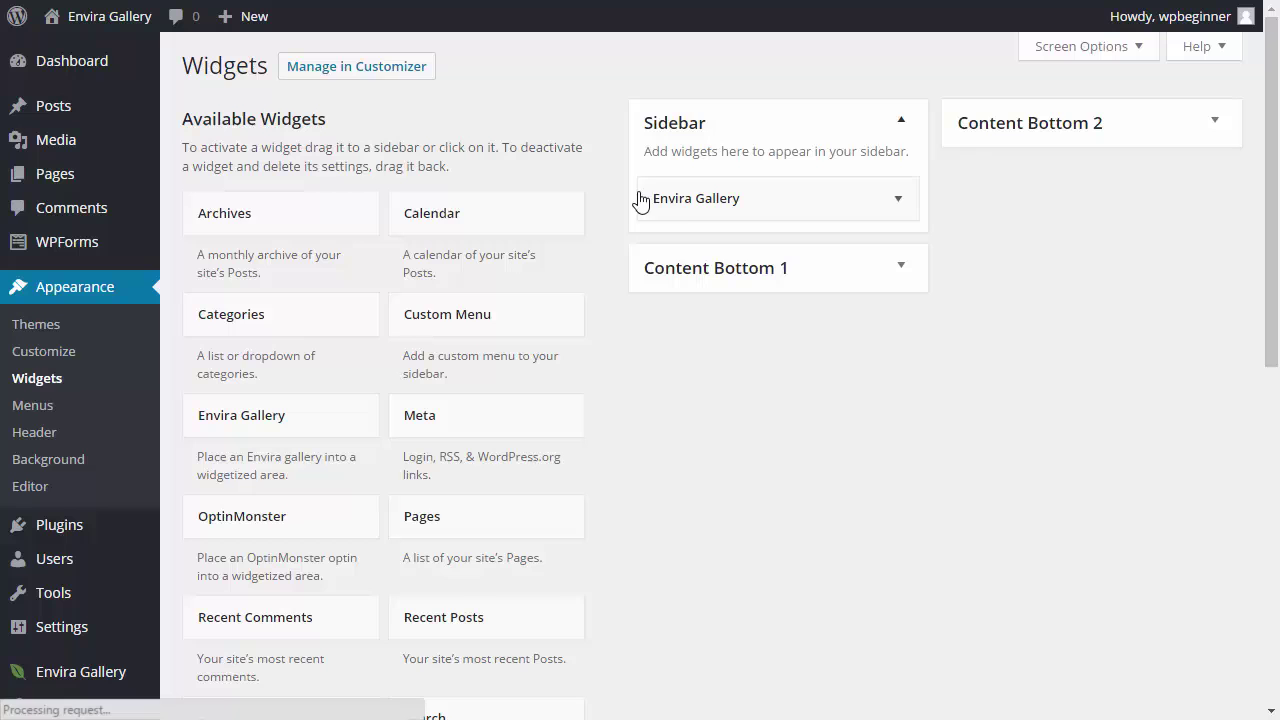
scroll(556, 438, "down", 1)
scroll(558, 449, "down", 2)
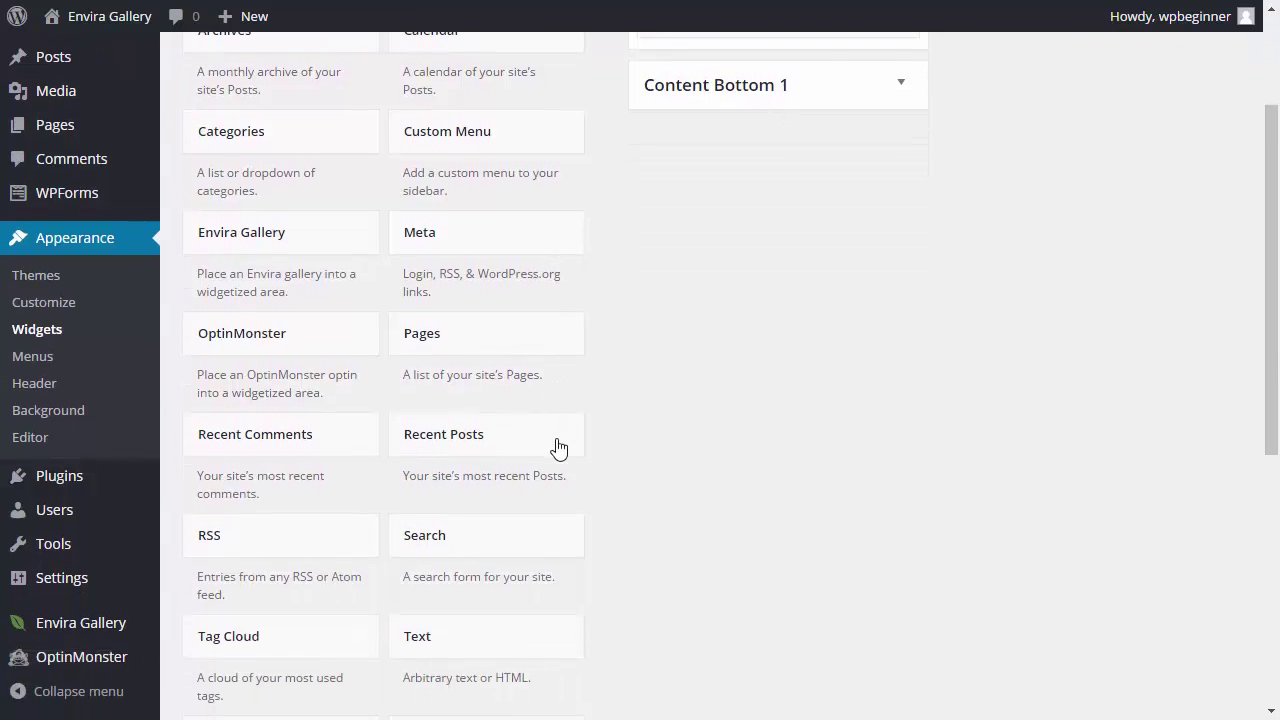
scroll(558, 446, "down", 1)
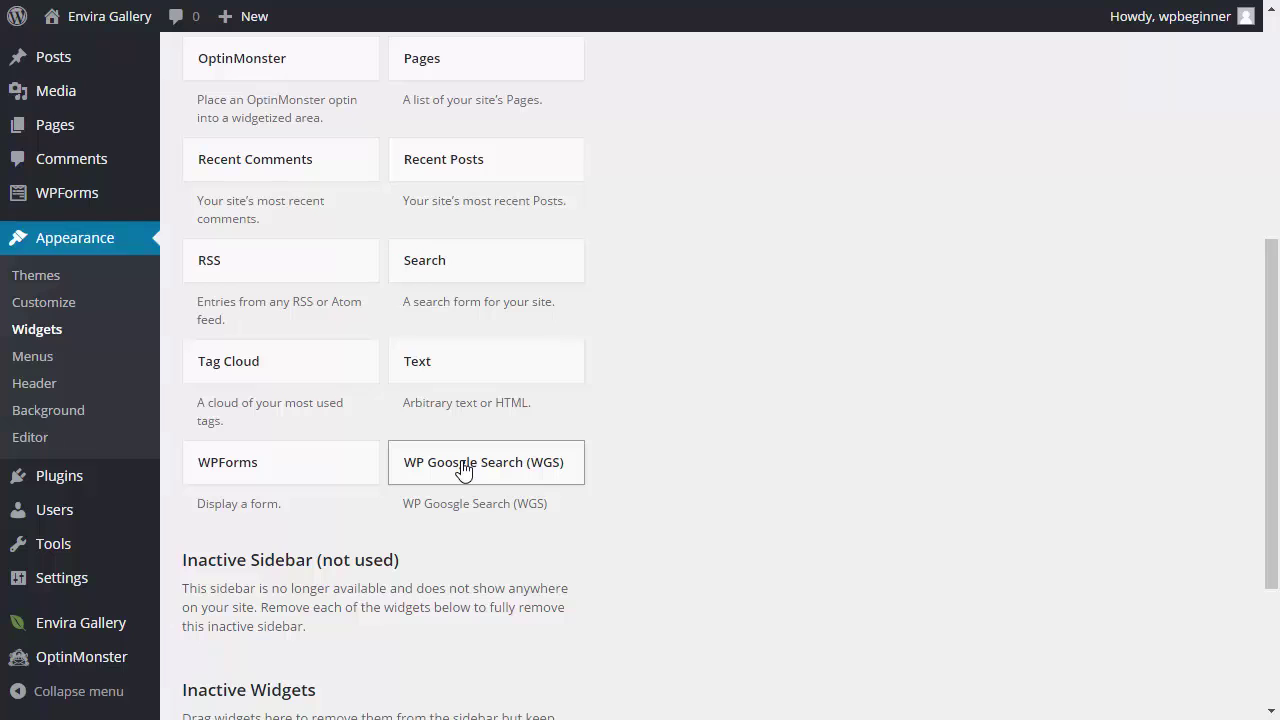
mouse_move(463, 470)
left_mouse_down()
mouse_move(703, 10)
mouse_move(718, 36)
left_mouse_up()
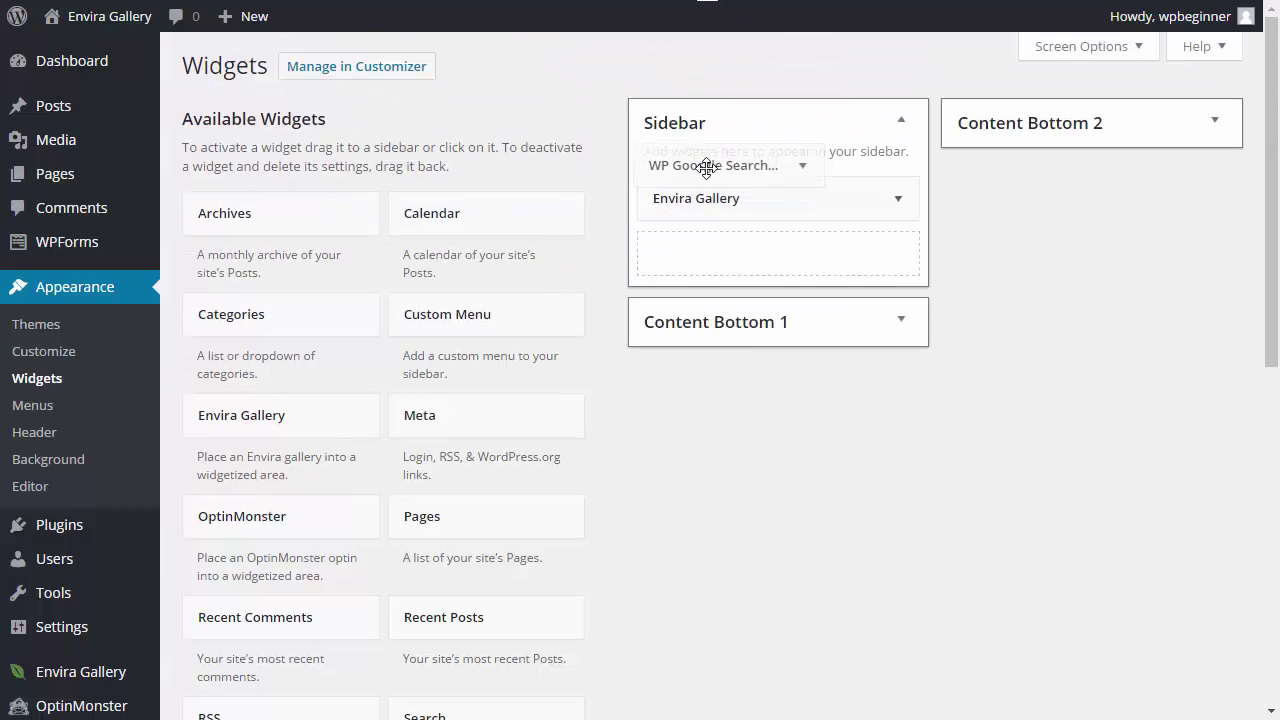
left_click_drag(718, 36, 723, 184)
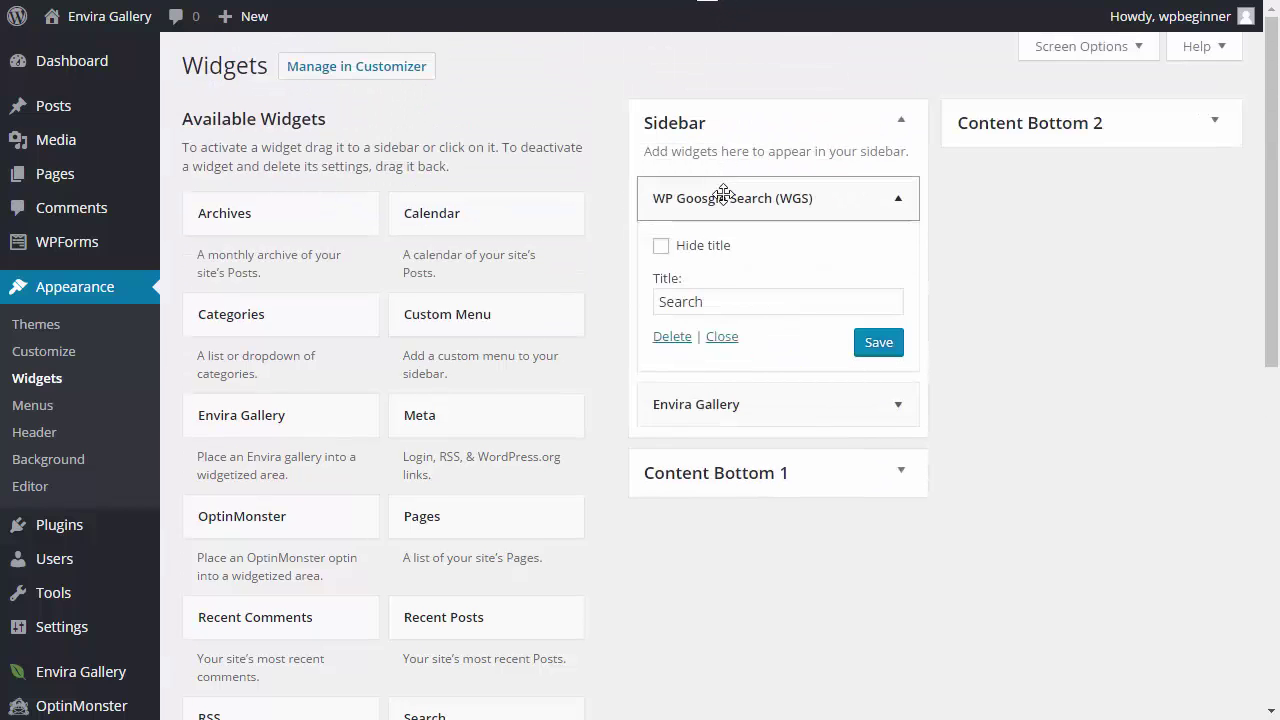
left_click(879, 343)
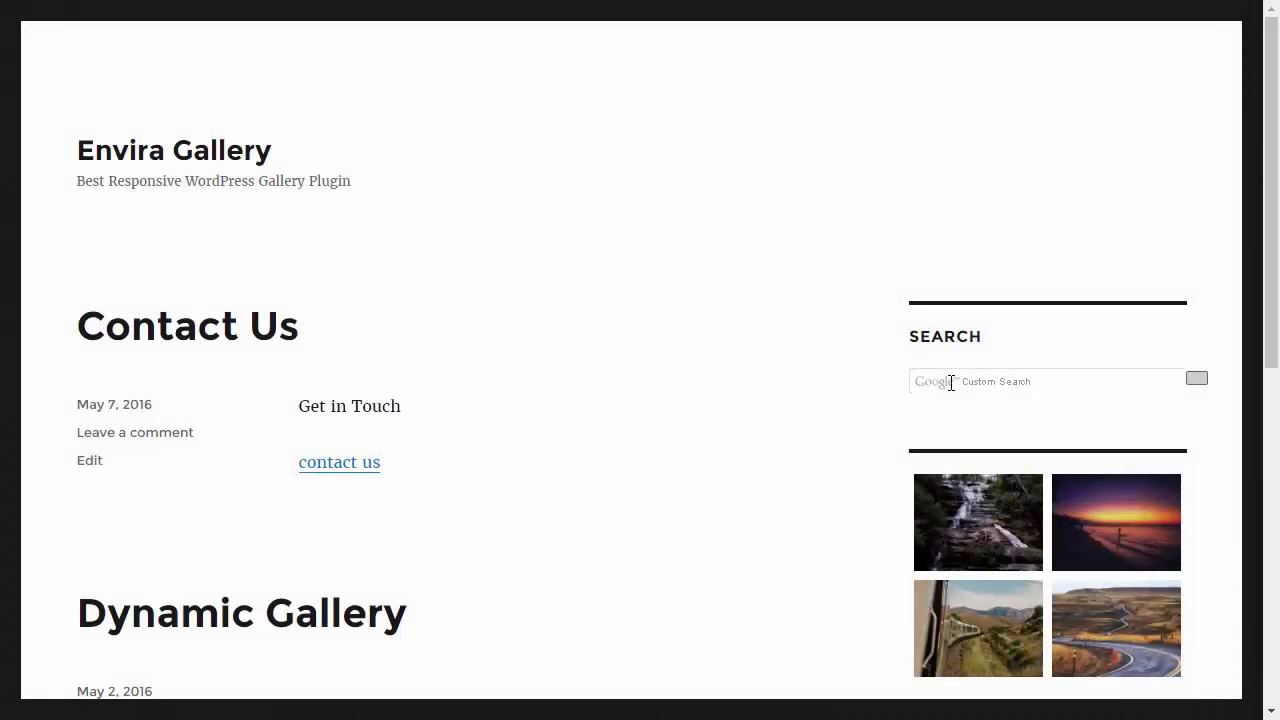
Search 'envira' in the sidebar Google Custom Search box and review the results.
left_click(988, 384)
type("envira")
key("Return")
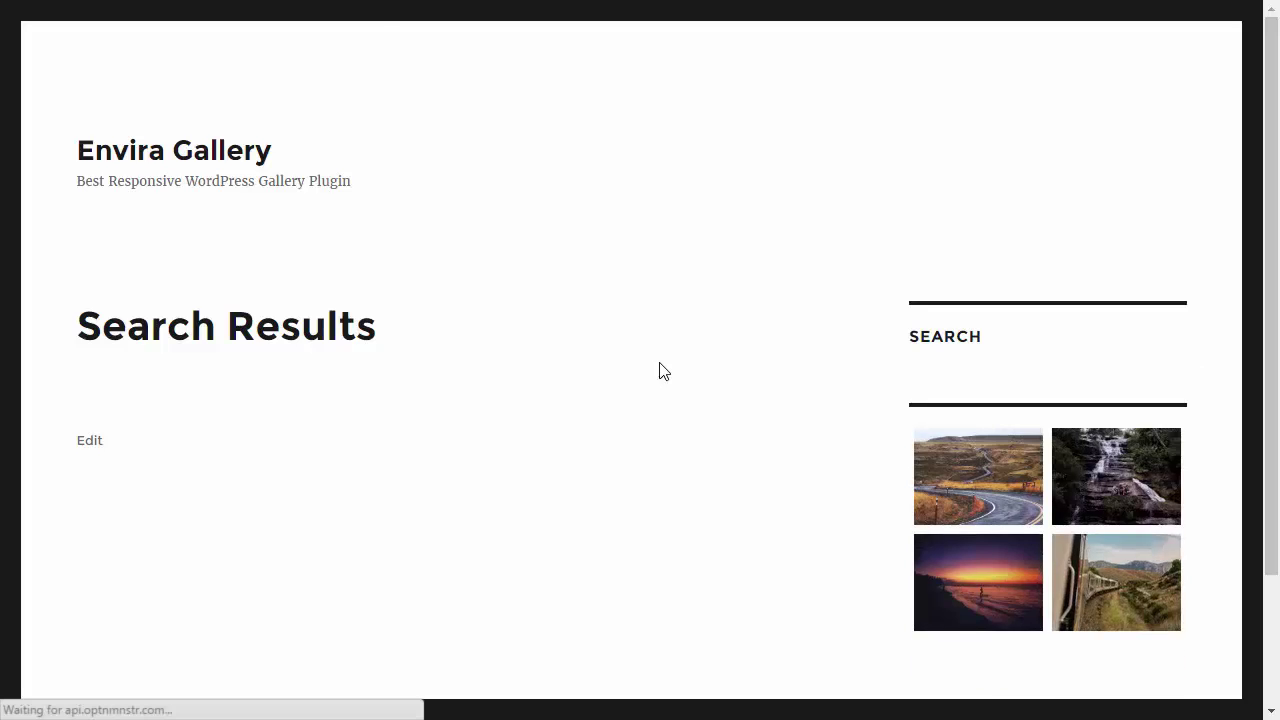
scroll(659, 371, "down", 2)
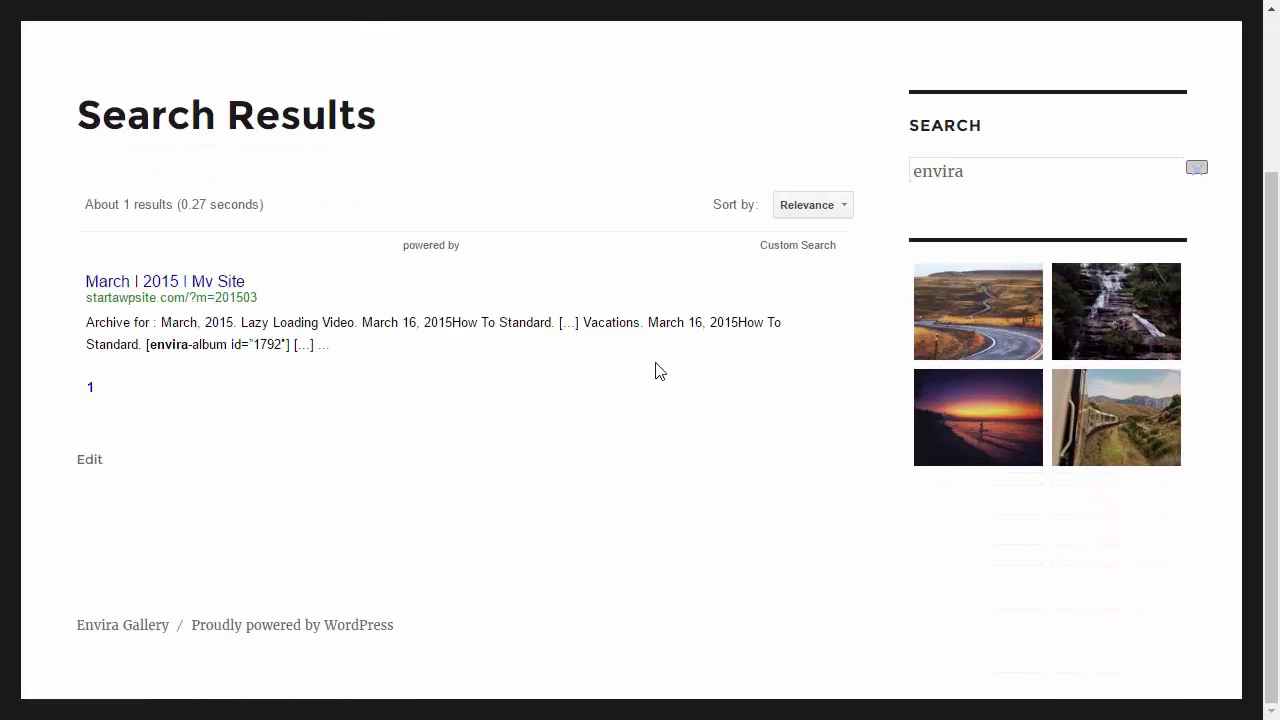